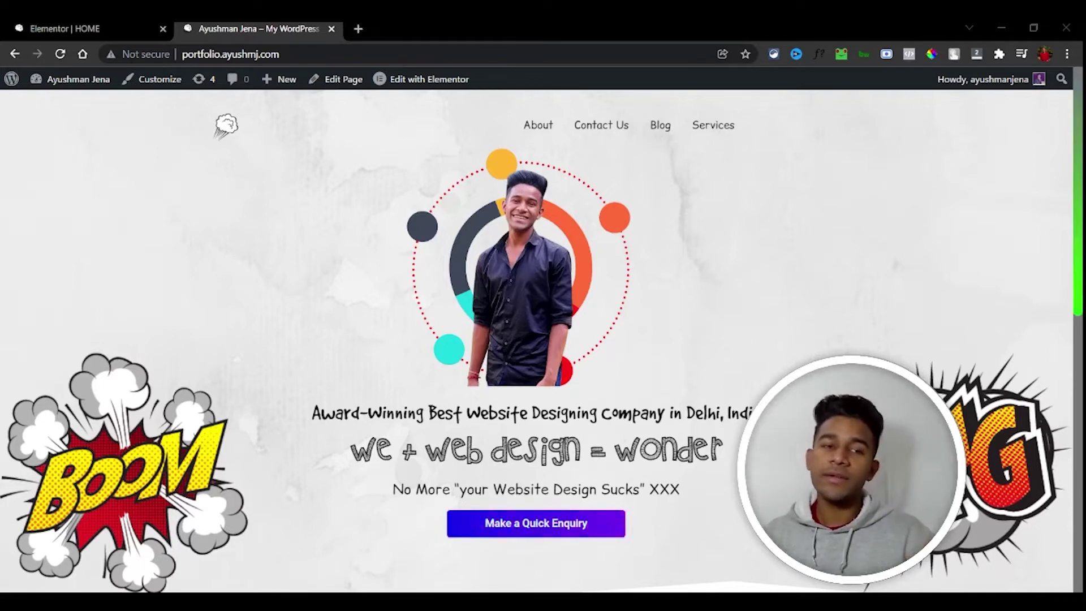
# Step: In the Elementor editor, delete all the scrollbar code from the heading's Custom CSS box
pyautogui.click(65, 28)
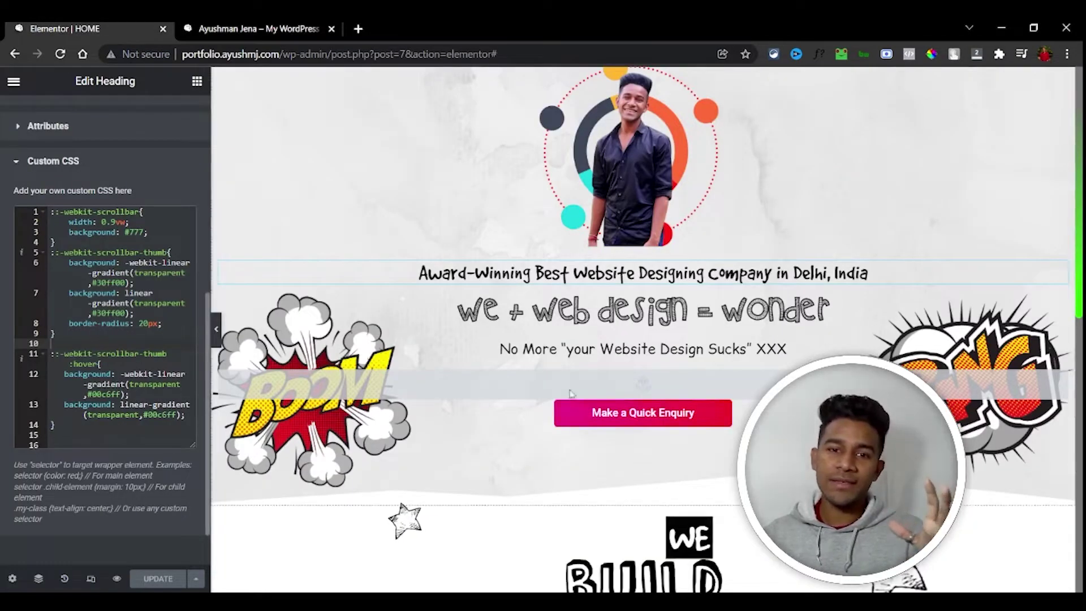
pyautogui.scroll(3, 340, 255)
pyautogui.scroll(5, 102, 340)
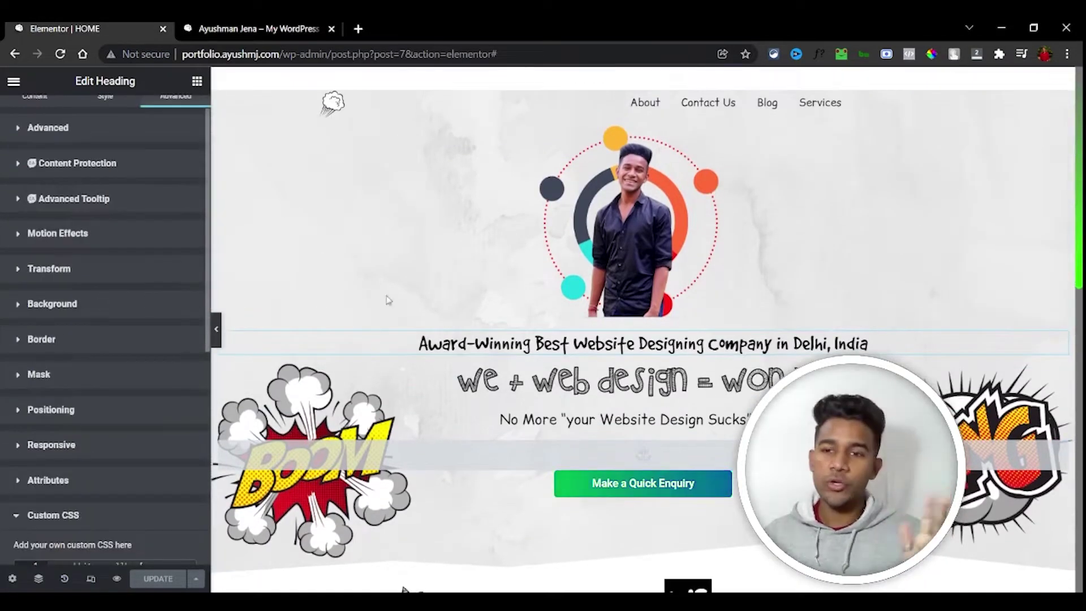
pyautogui.scroll(-5, 102, 339)
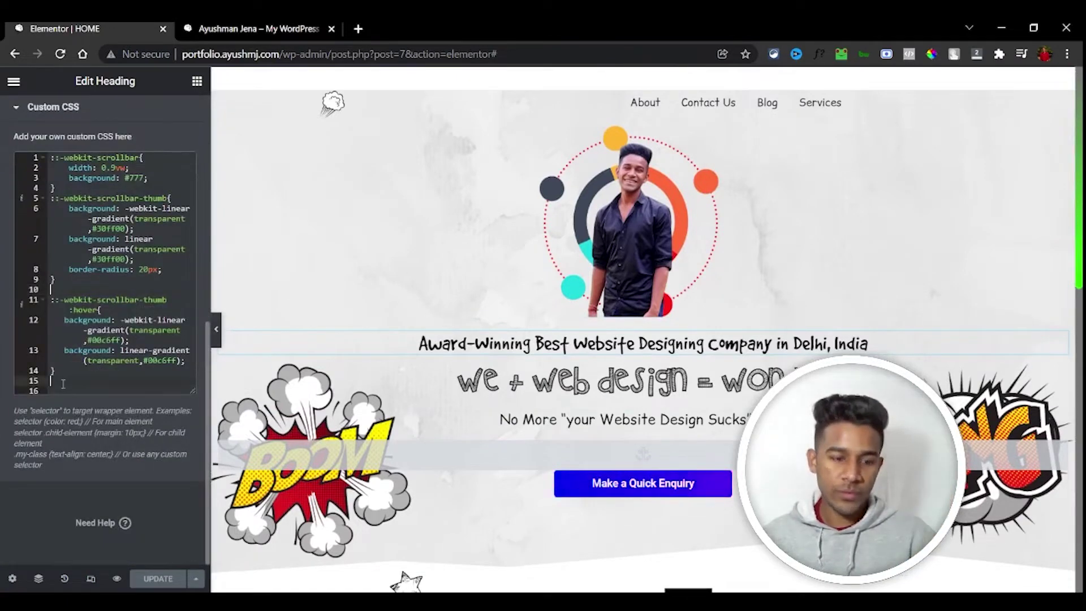
pyautogui.click(63, 383)
pyautogui.hotkey('ctrl', 'a')
pyautogui.press('BackSpace')
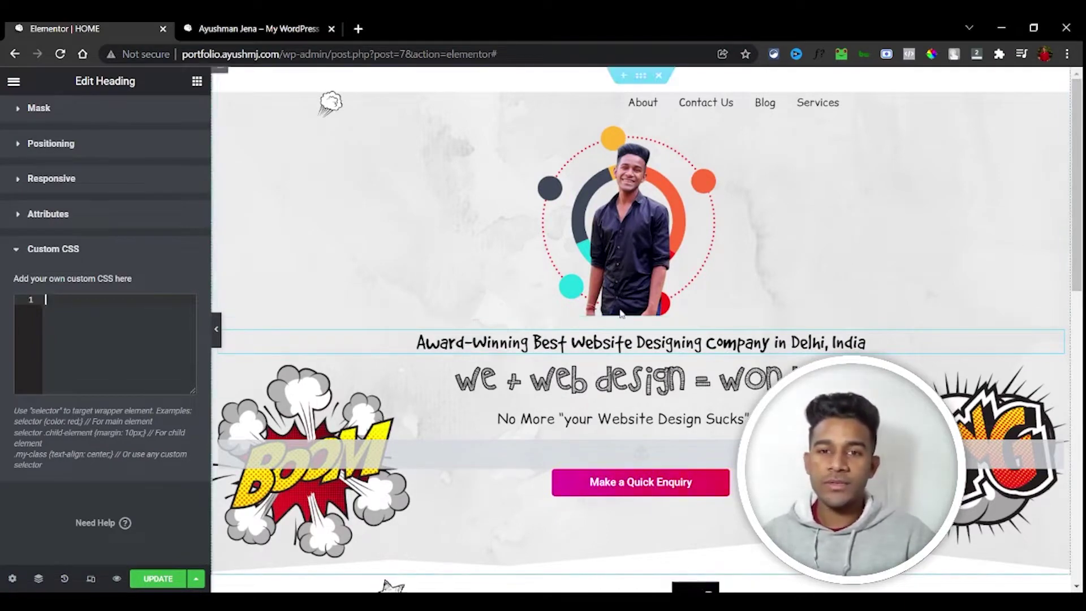
pyautogui.scroll(-3, 849, 297)
pyautogui.scroll(-2, 650, 270)
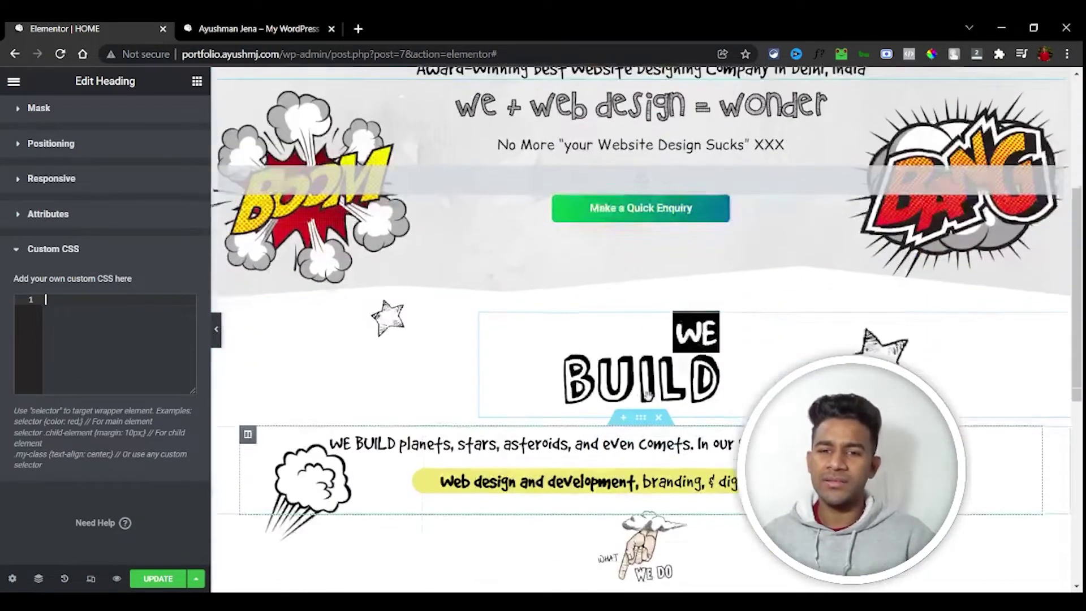
pyautogui.scroll(-4, 595, 270)
pyautogui.scroll(5, 547, 268)
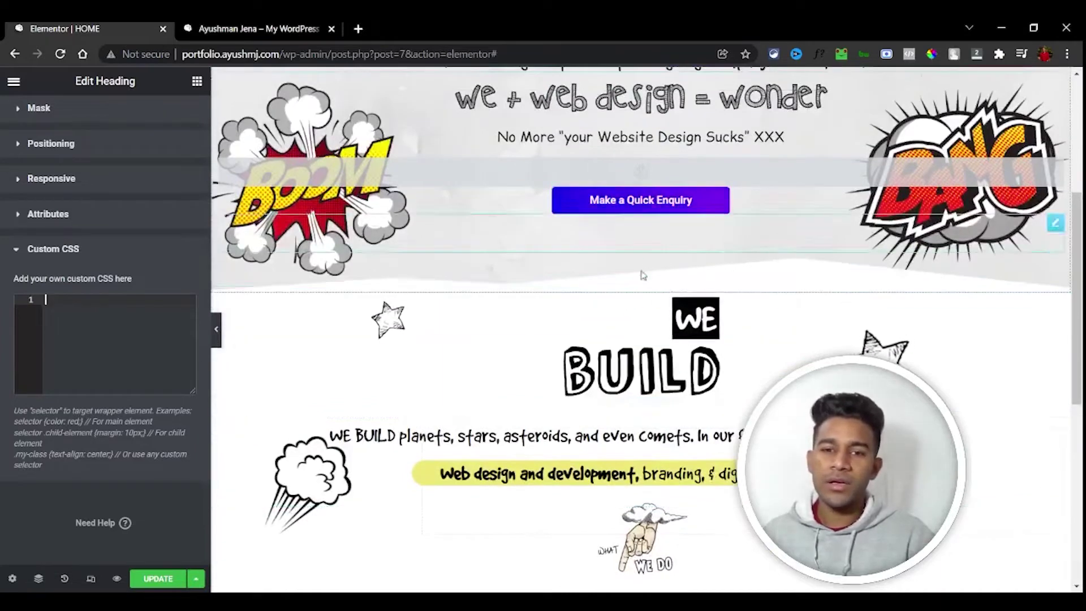
pyautogui.moveTo(642, 289)
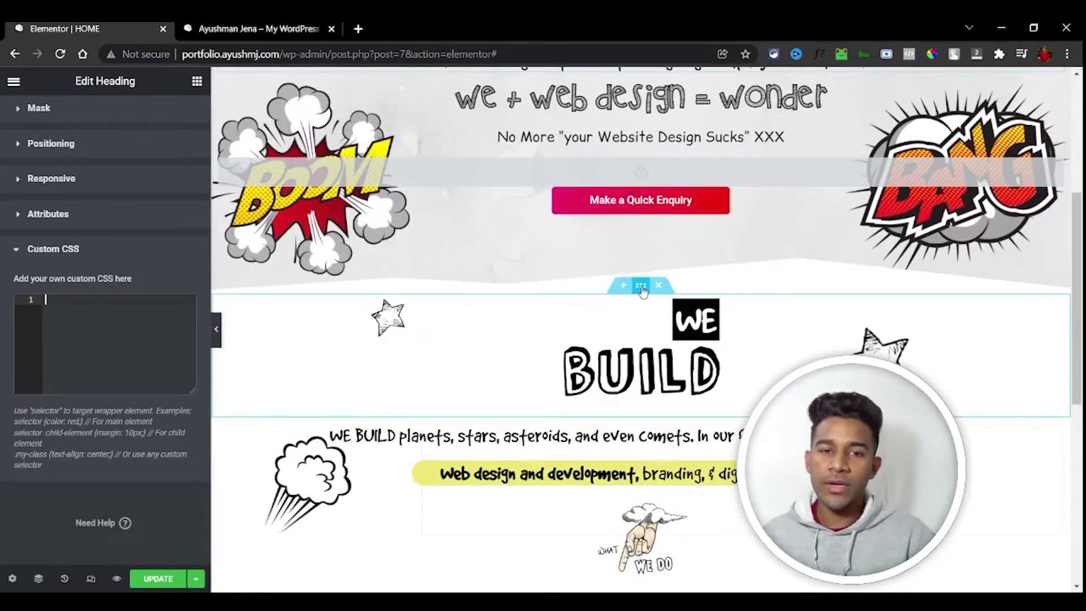
# Step: Select the WE BUILD section and paste the scrollbar and thumb rules into its Custom CSS
pyautogui.click(642, 287)
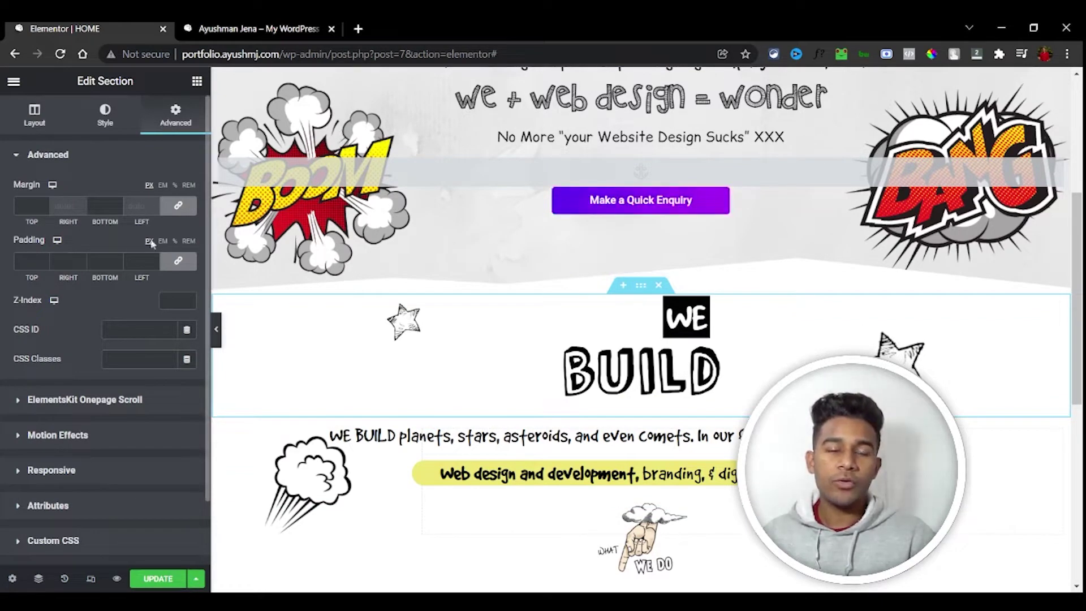
pyautogui.scroll(-2, 117, 416)
pyautogui.click(72, 469)
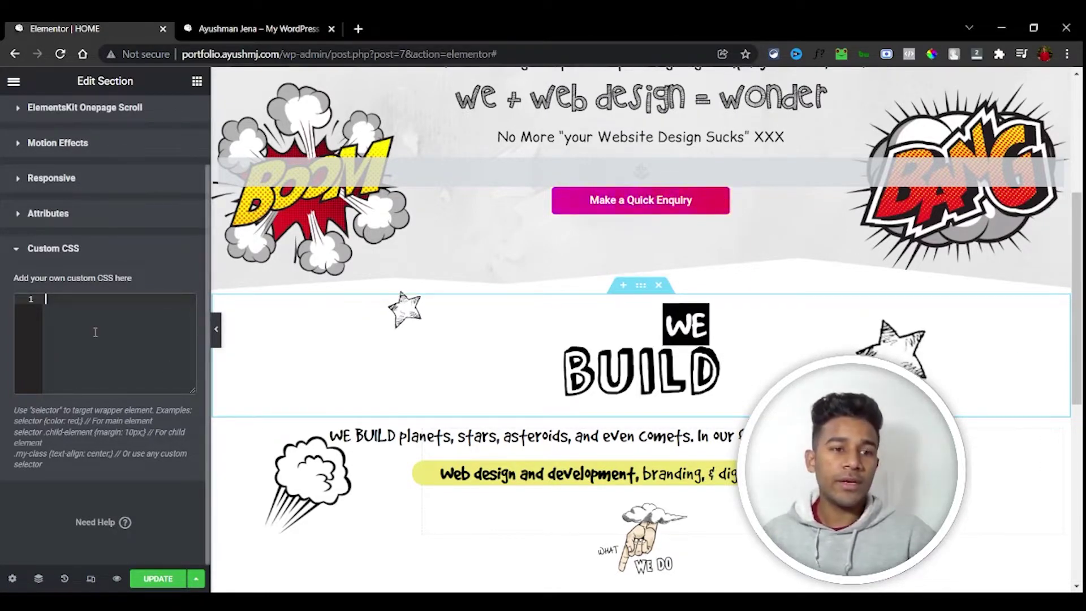
pyautogui.hotkey('ctrl', 'v')
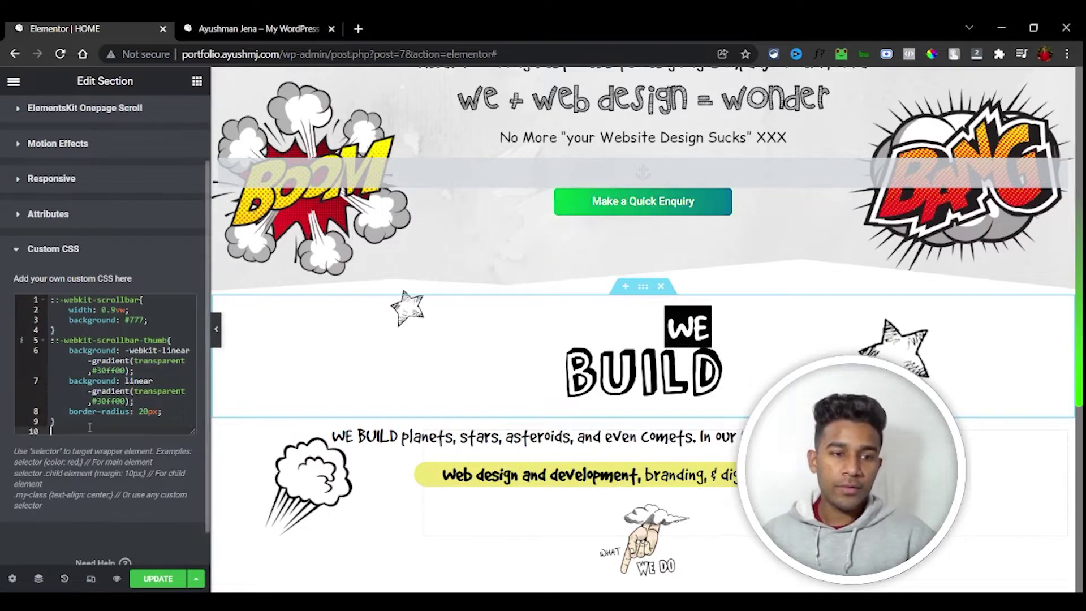
# Step: Paste the ::-webkit-scrollbar-thumb:hover block with its transparent-to-blue gradient
pyautogui.hotkey('ctrl', 'v')
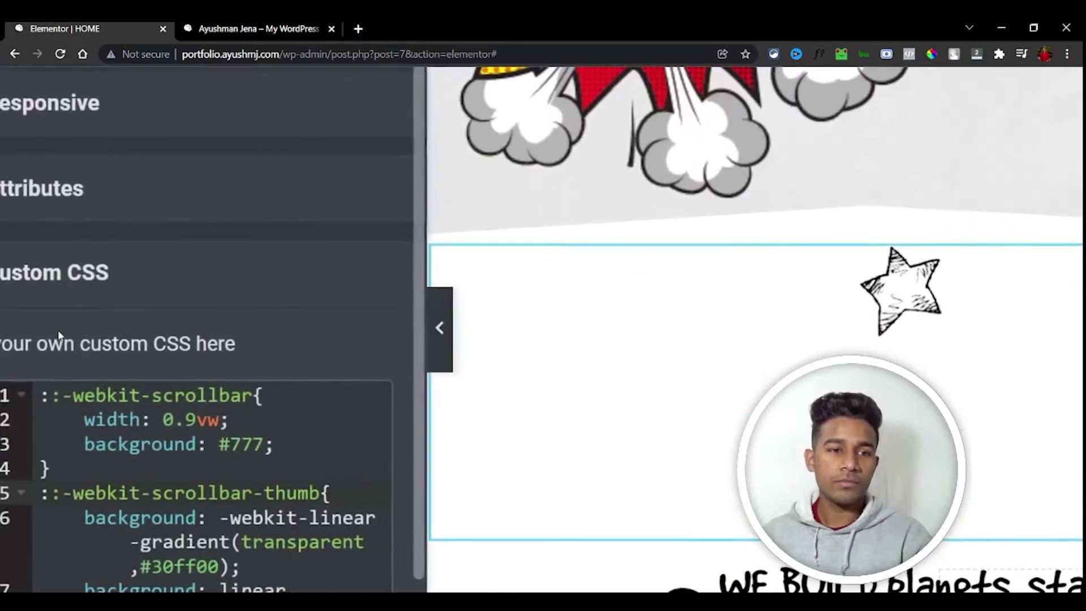
pyautogui.scroll(-3, 58, 330)
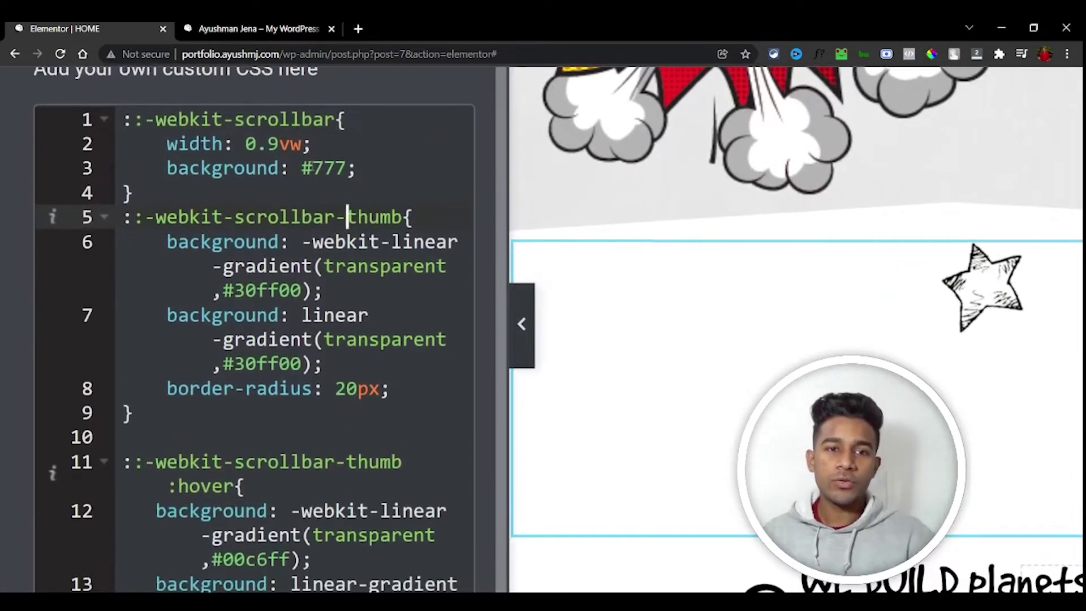
# Step: Change the thumb gradient colours on lines 6 and 7 from green to red
pyautogui.click(340, 167)
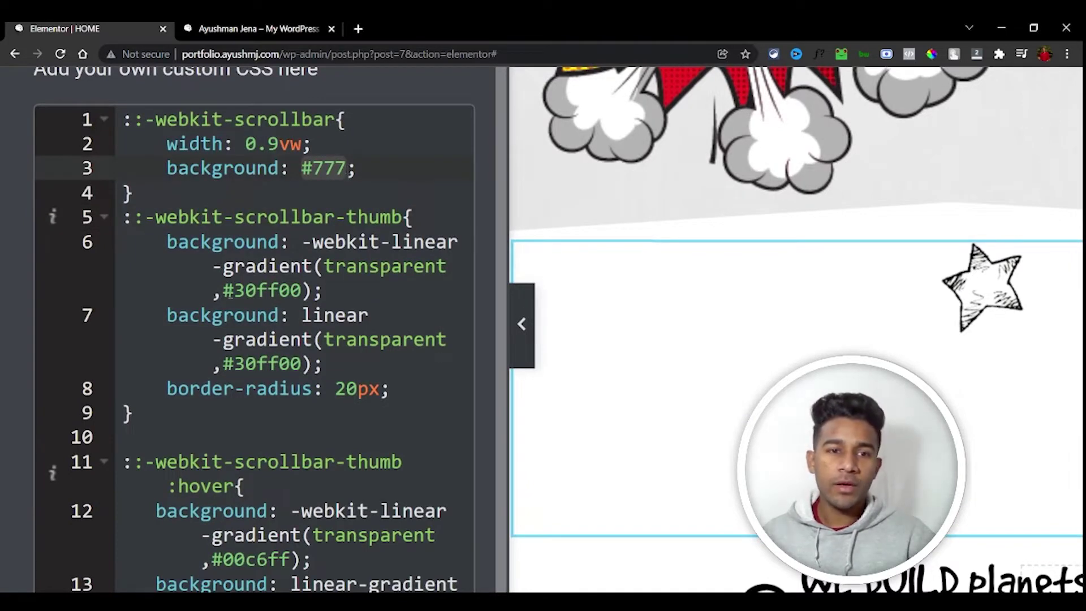
pyautogui.scroll(-3, 255, 339)
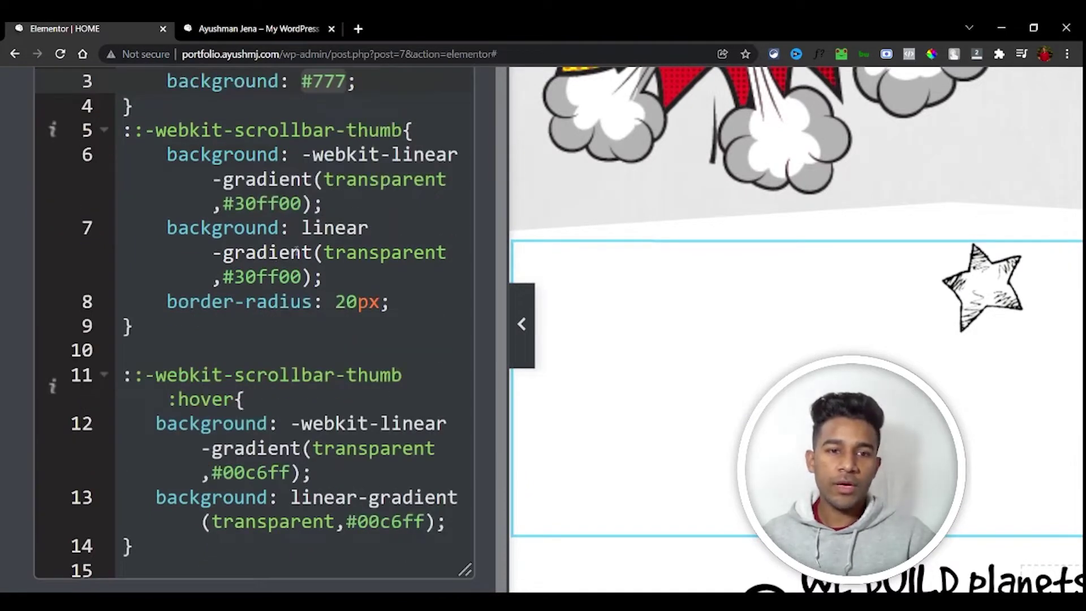
pyautogui.click(226, 203)
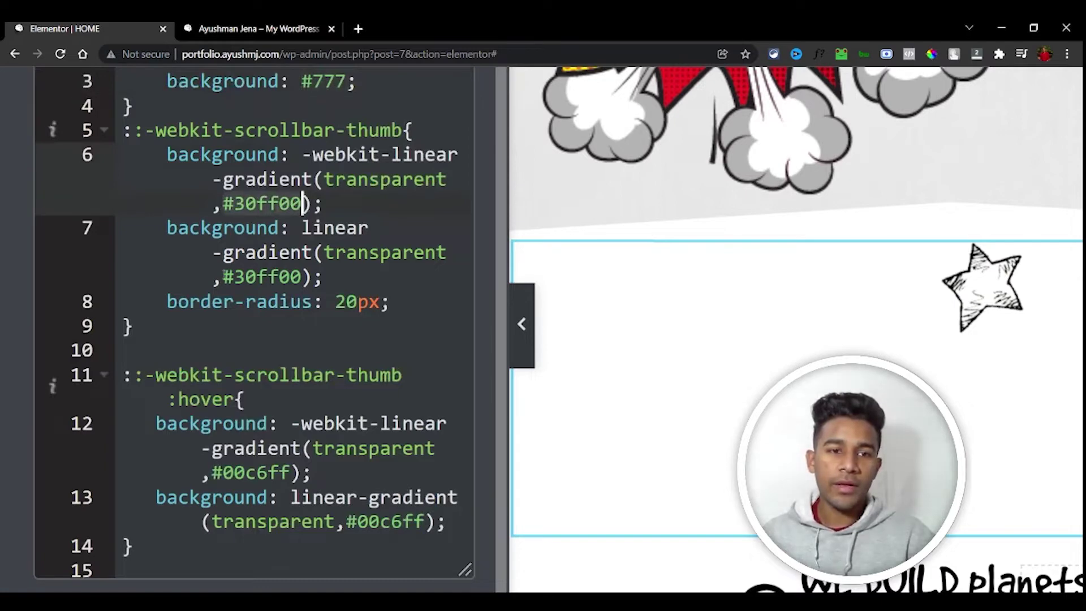
pyautogui.click(281, 276)
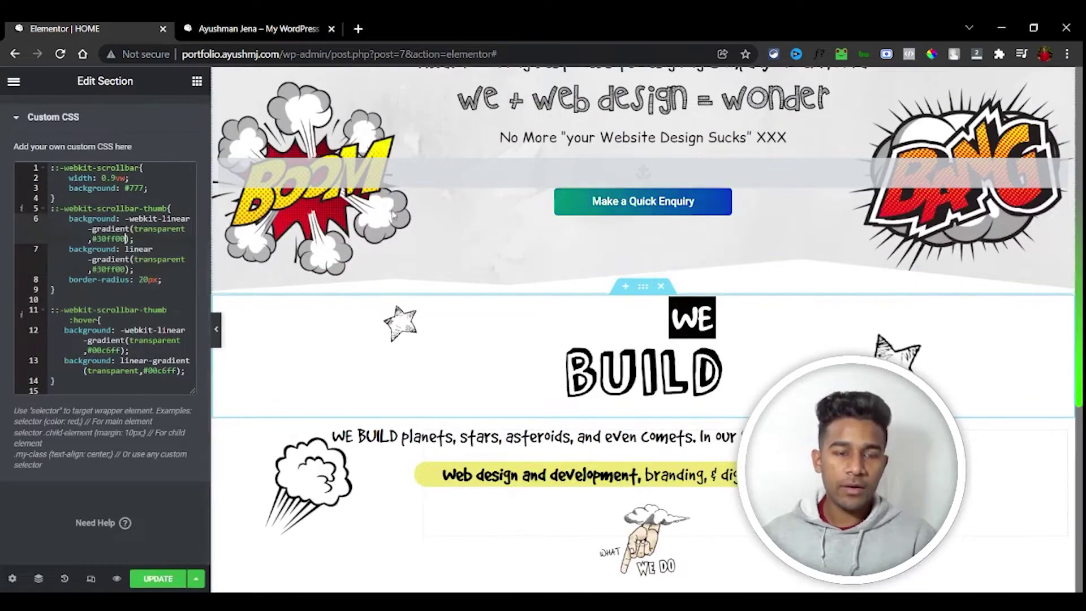
pyautogui.press('BackSpace')
pyautogui.press('BackSpace')
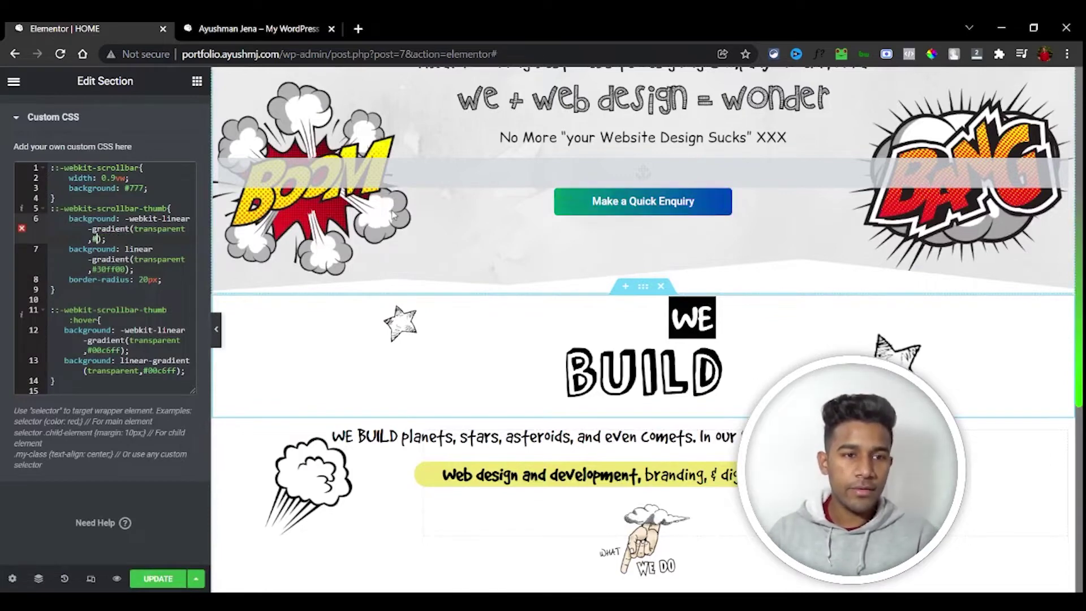
pyautogui.write('red')
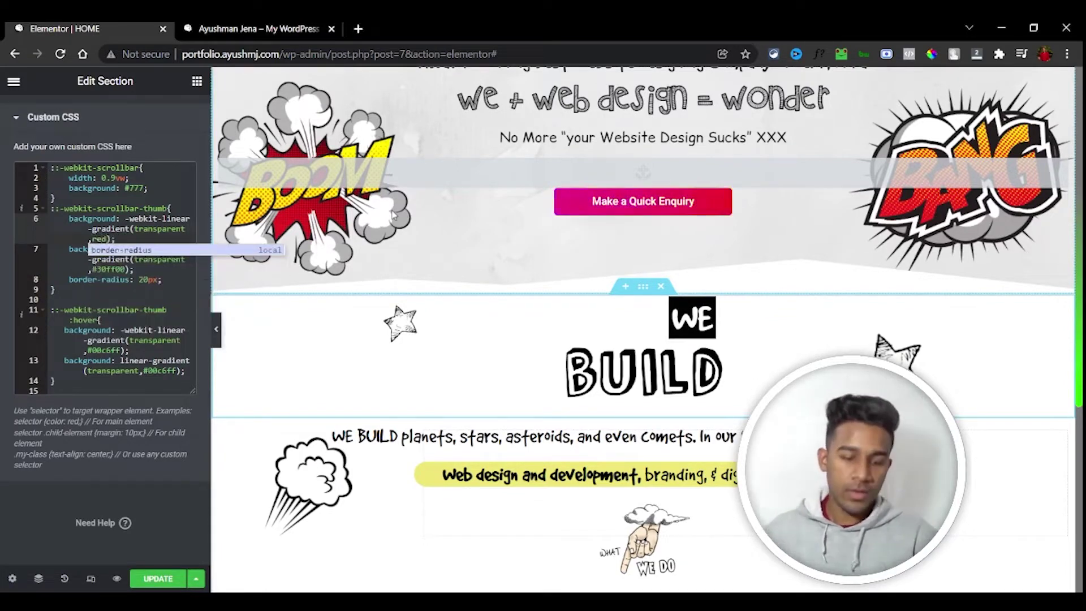
pyautogui.press('Escape')
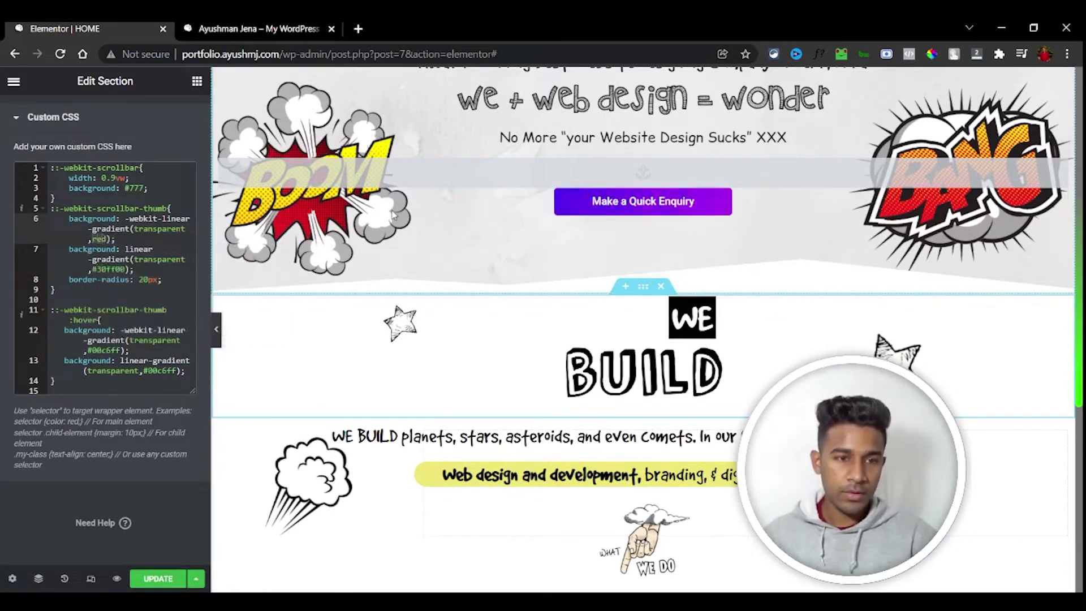
pyautogui.press('Down')
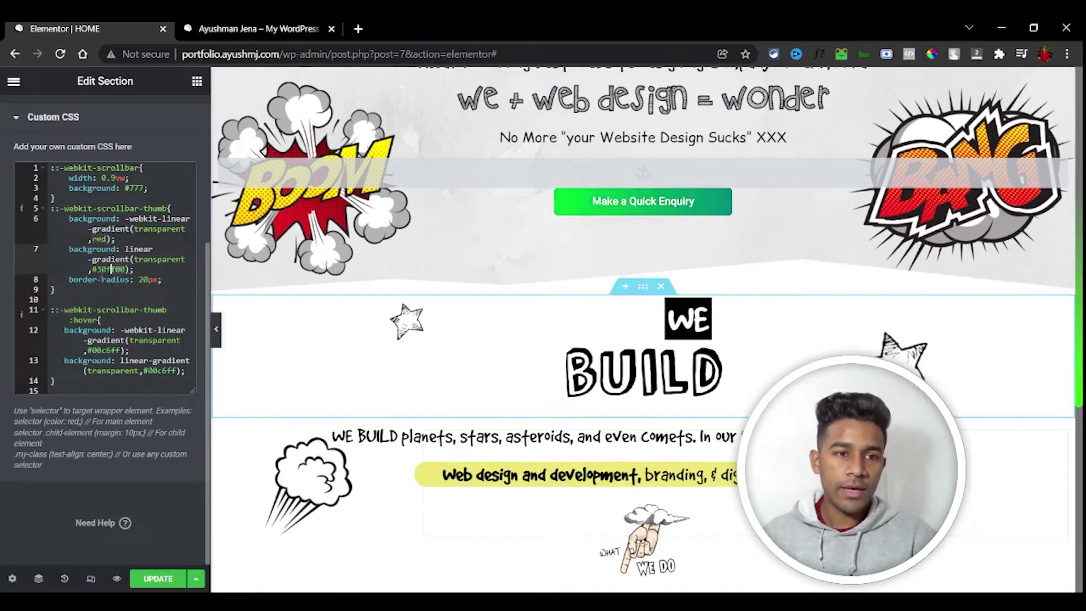
pyautogui.write('red')
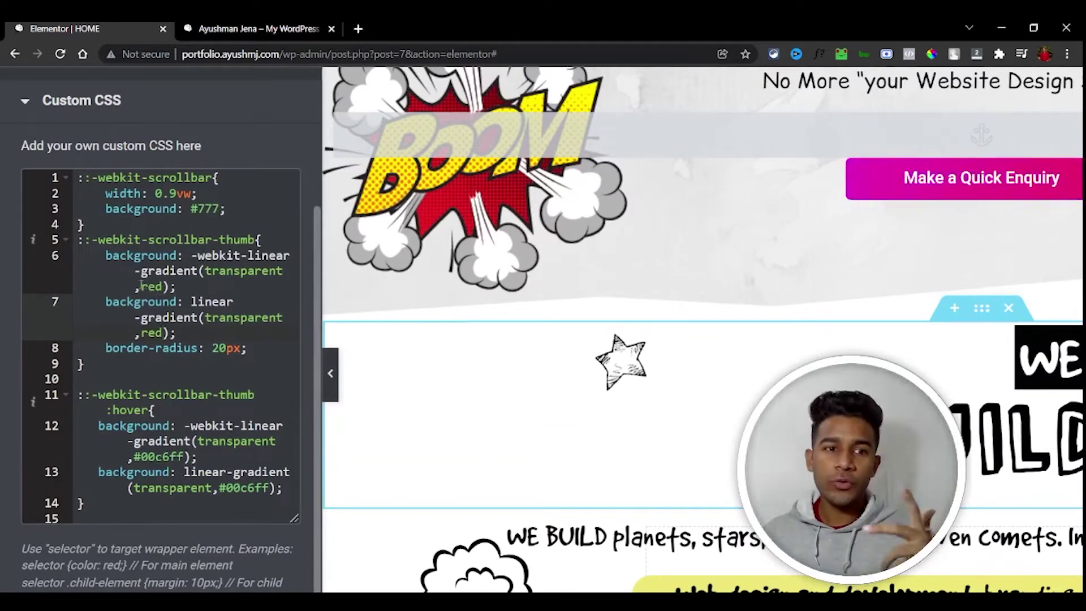
pyautogui.click(161, 286)
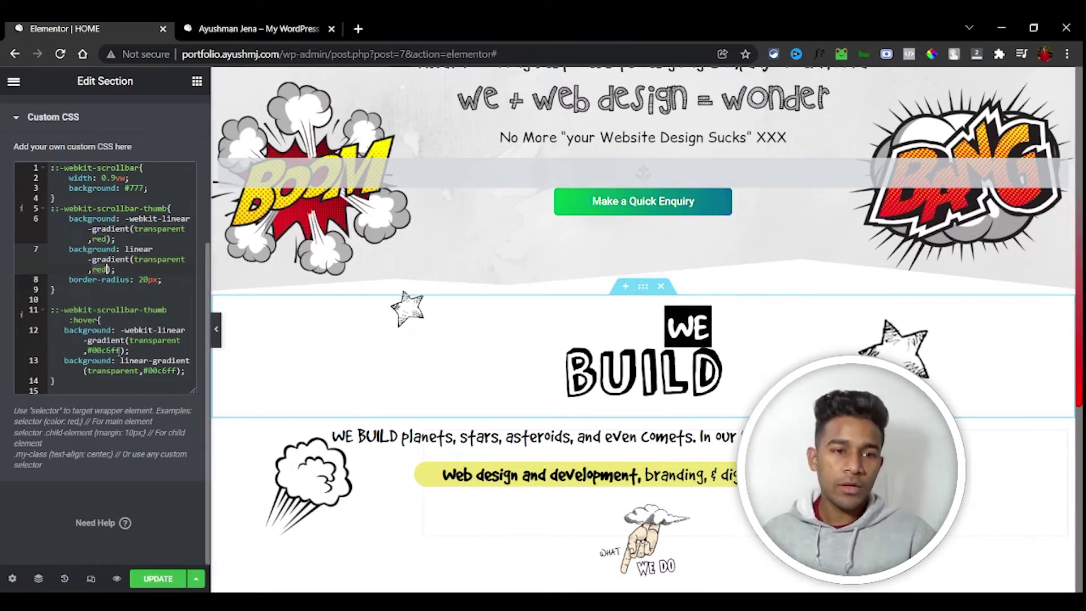
pyautogui.doubleClick(100, 350)
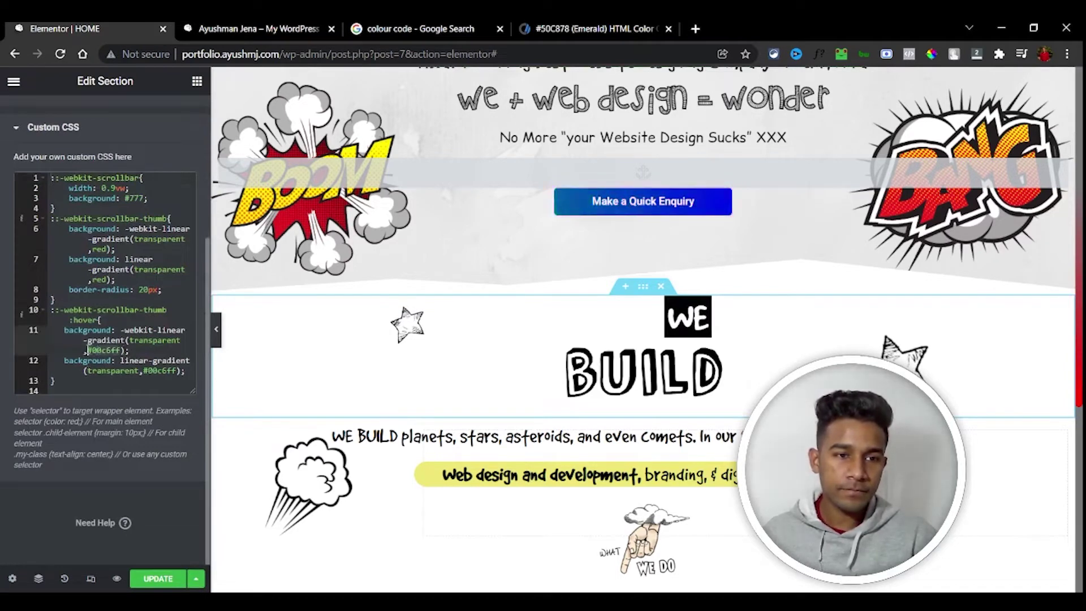
# Step: Paste #50C878 over the remaining #00c6ff hover gradient value
pyautogui.click(123, 350)
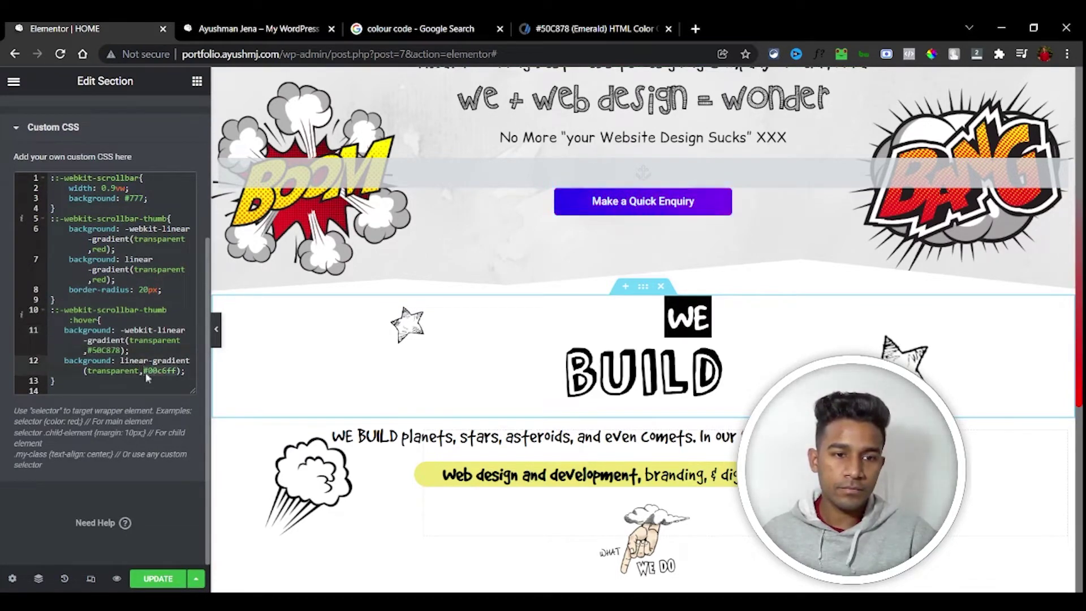
pyautogui.write('#50C878')
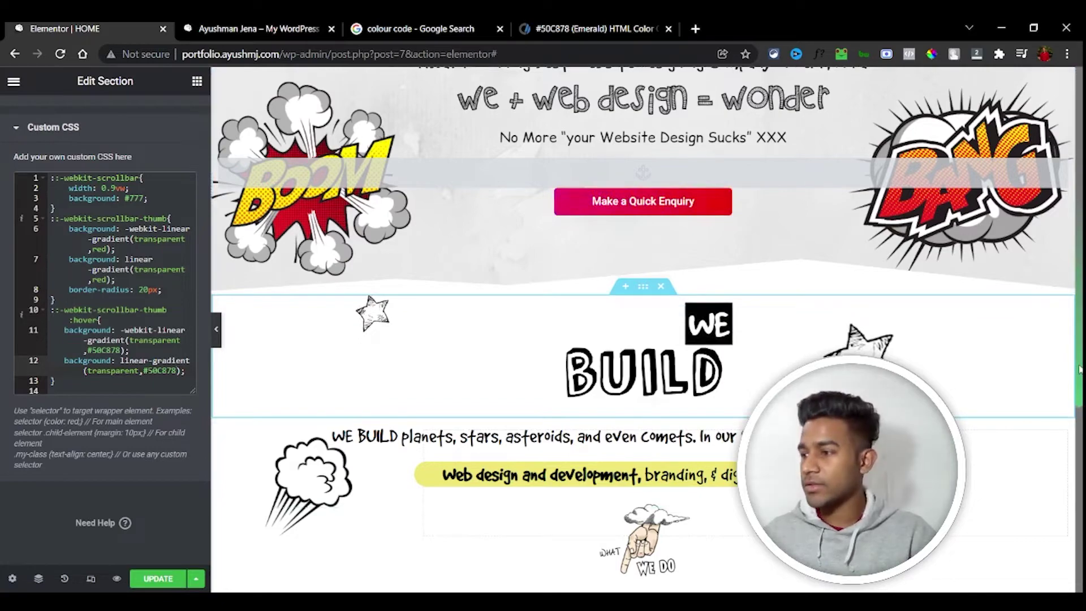
# Step: Save, then give the scrollbar track a white background and a 1vw width
pyautogui.hotkey('ctrl', 's')
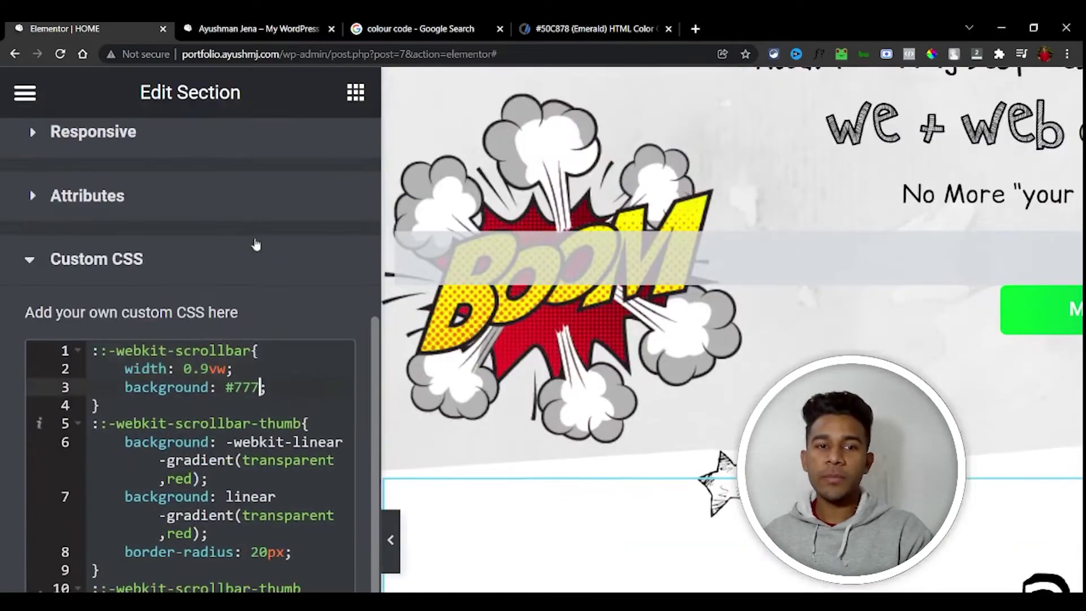
pyautogui.click(268, 373)
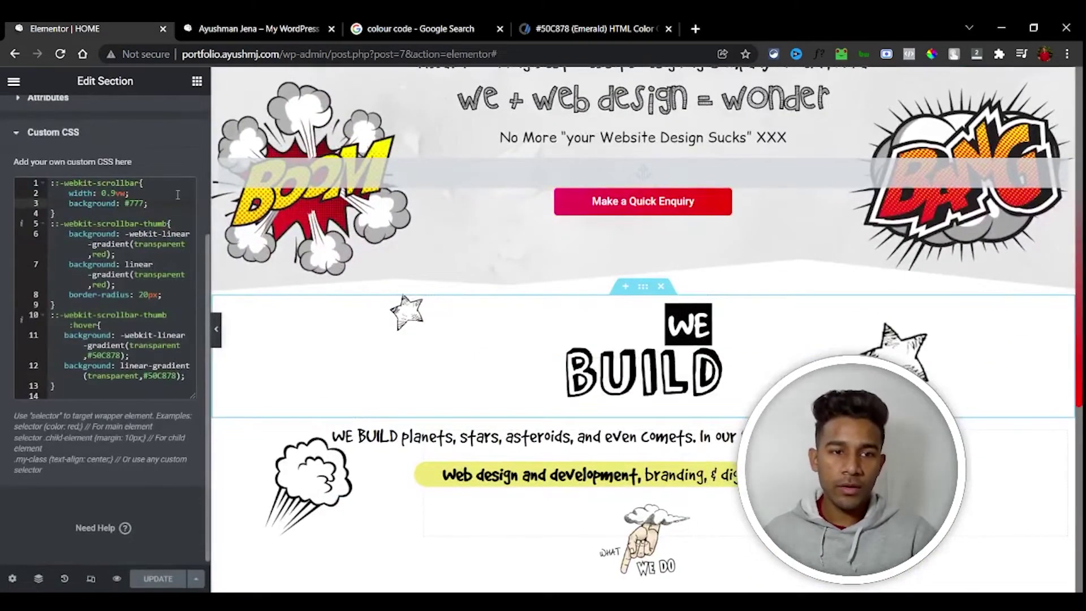
pyautogui.press('BackSpace')
pyautogui.press('BackSpace')
pyautogui.press('BackSpace')
pyautogui.moveTo(642, 201)
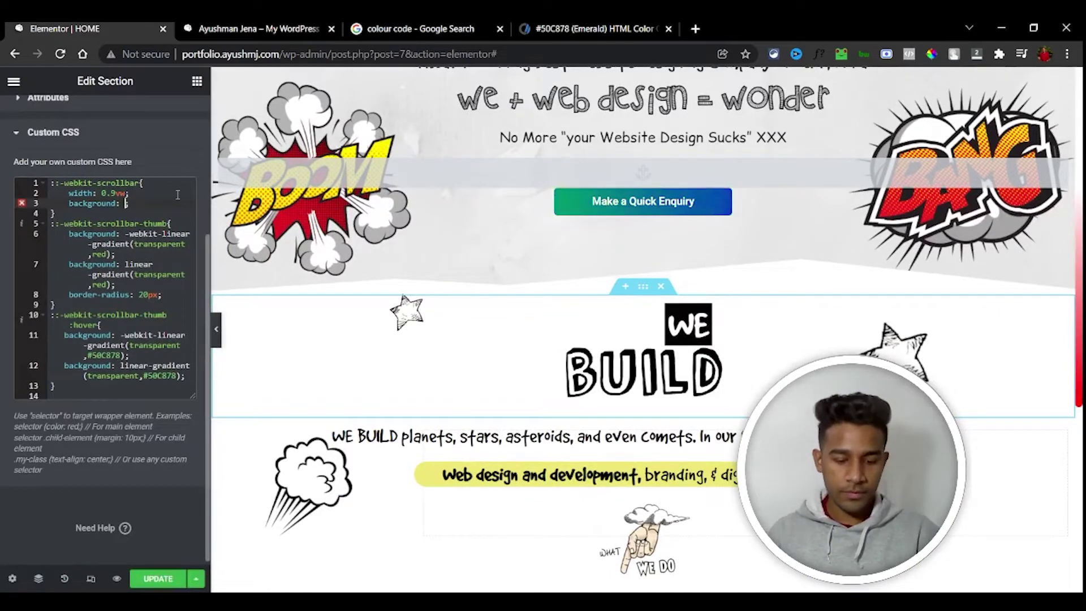
pyautogui.write('white;')
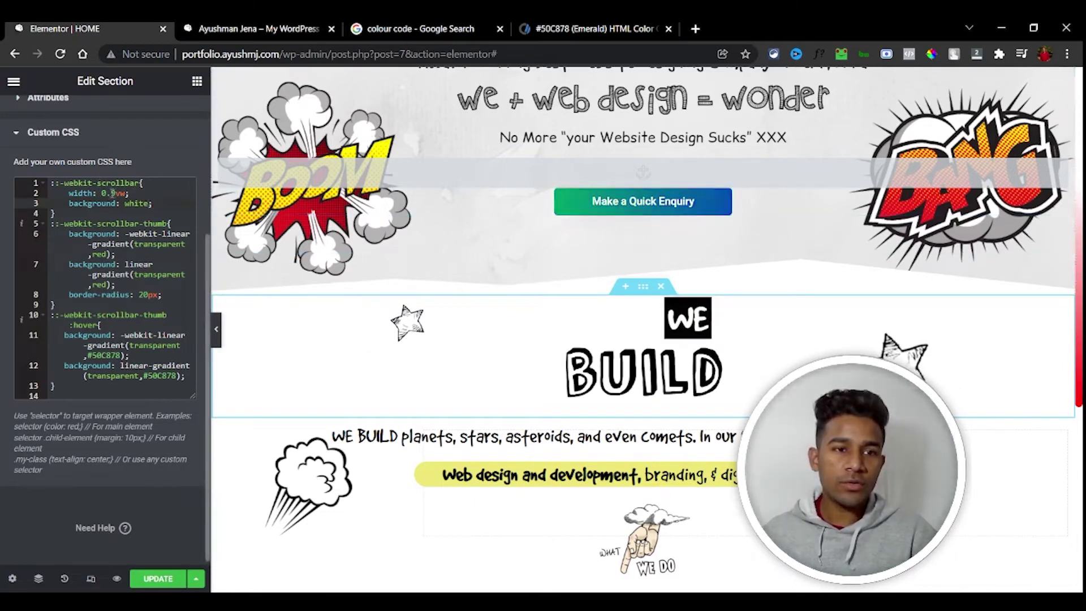
pyautogui.press('BackSpace')
pyautogui.press('BackSpace')
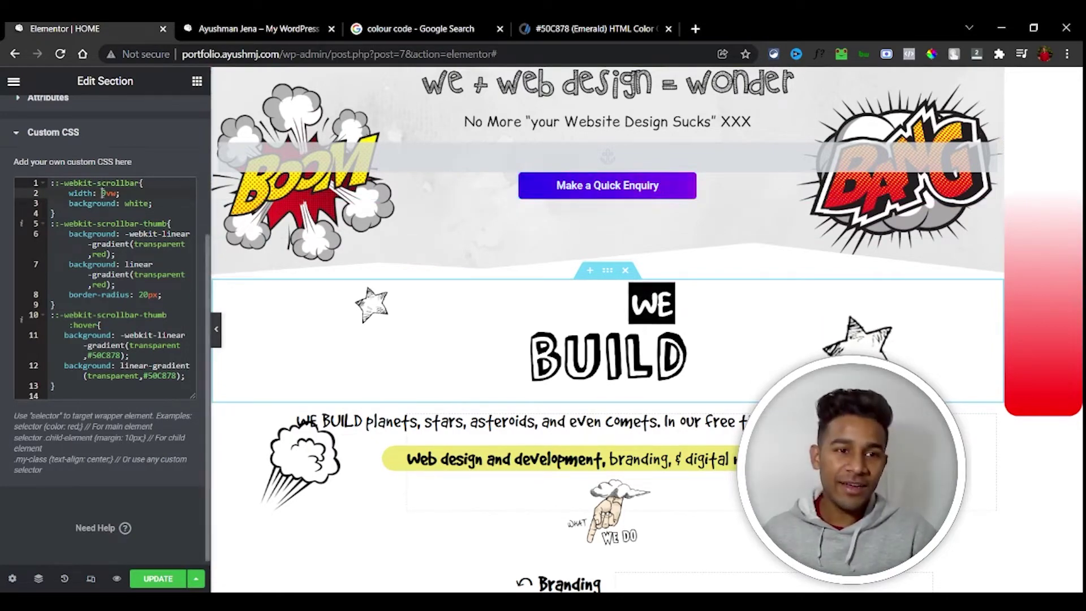
pyautogui.press('BackSpace')
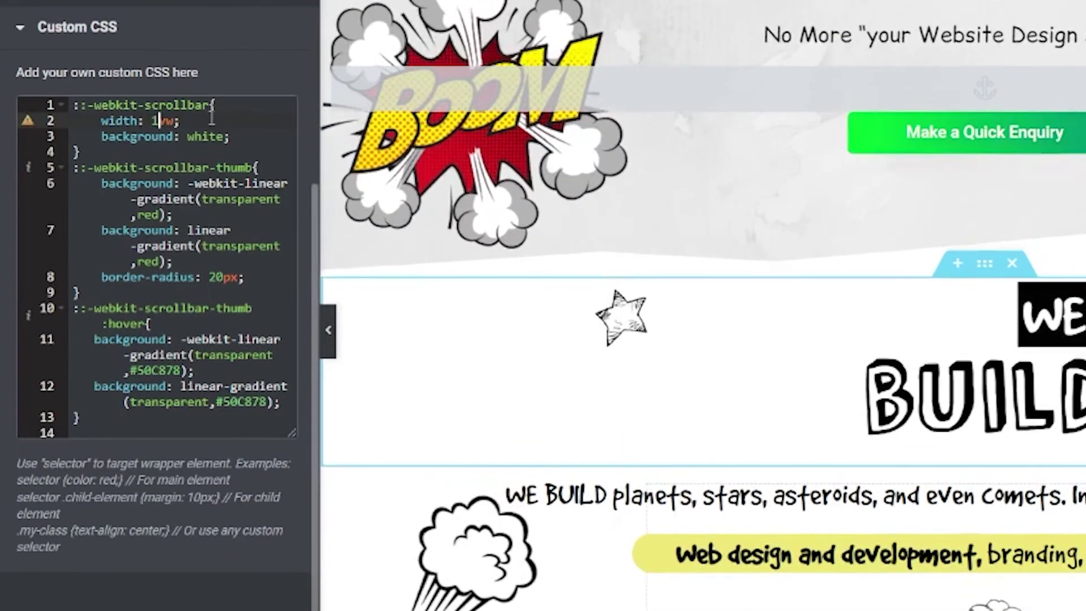
pyautogui.write('1')
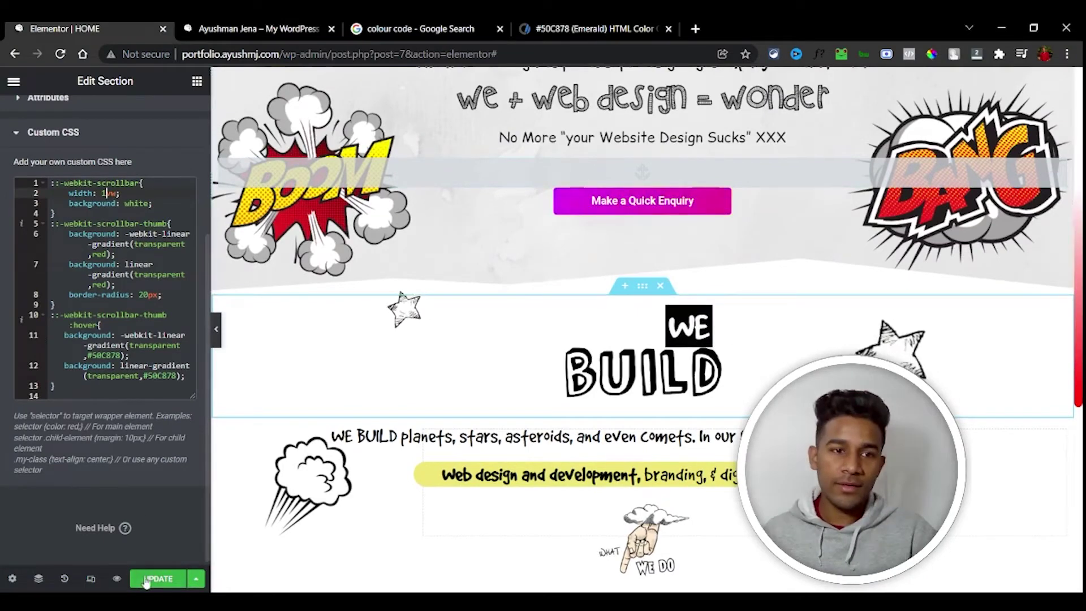
# Step: Update the page and preview the new scrollbar on the live homepage
pyautogui.click(159, 579)
pyautogui.click(259, 29)
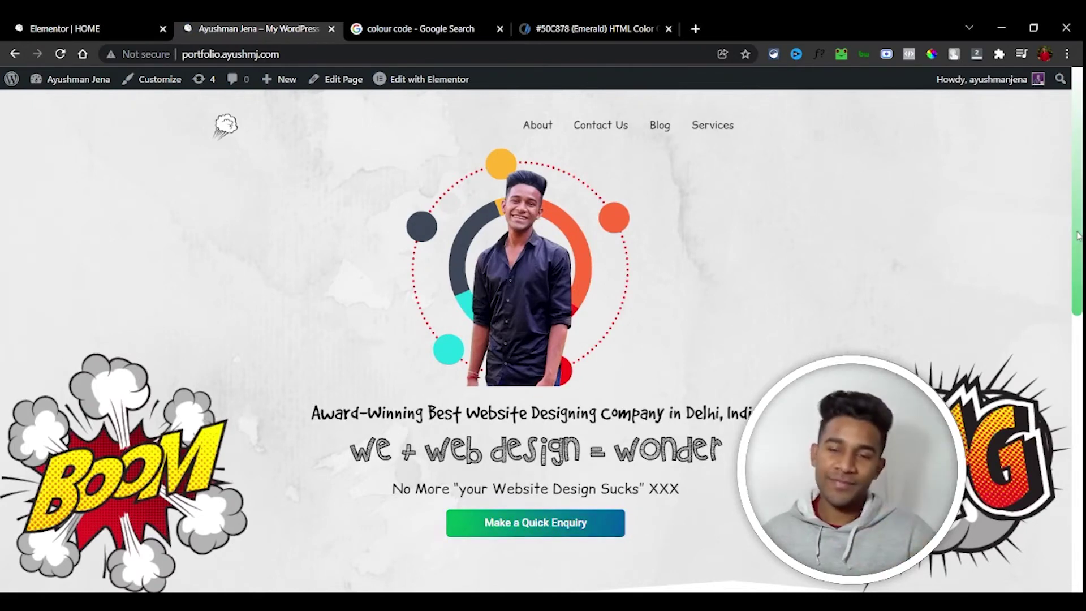
# Step: Back in Elementor, change the thumb's border-radius from 20px to 30px on line 8
pyautogui.click(86, 29)
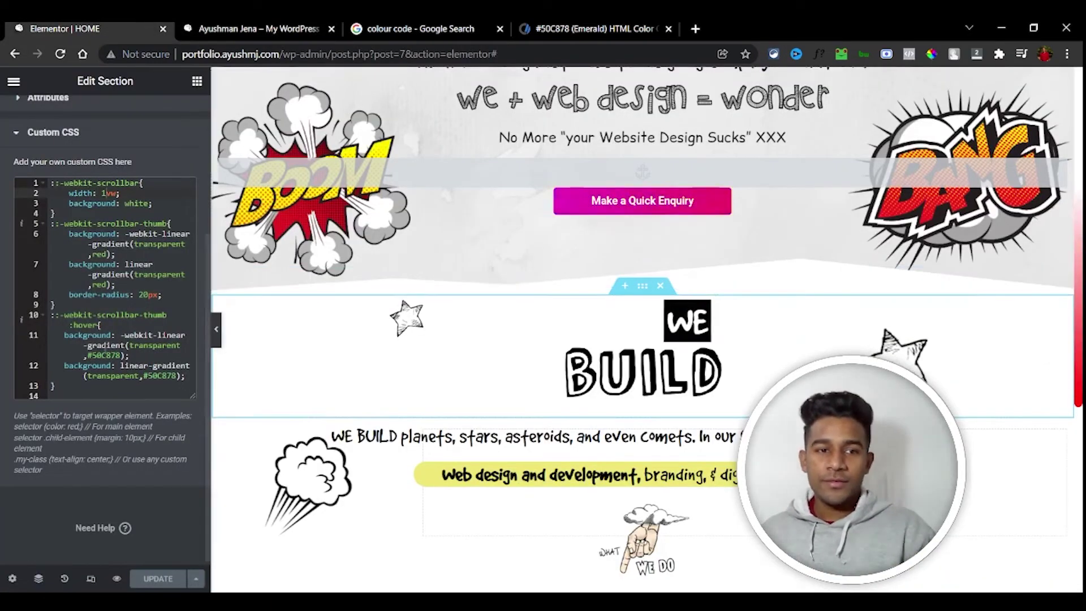
pyautogui.moveTo(51, 316); pyautogui.dragTo(97, 399)
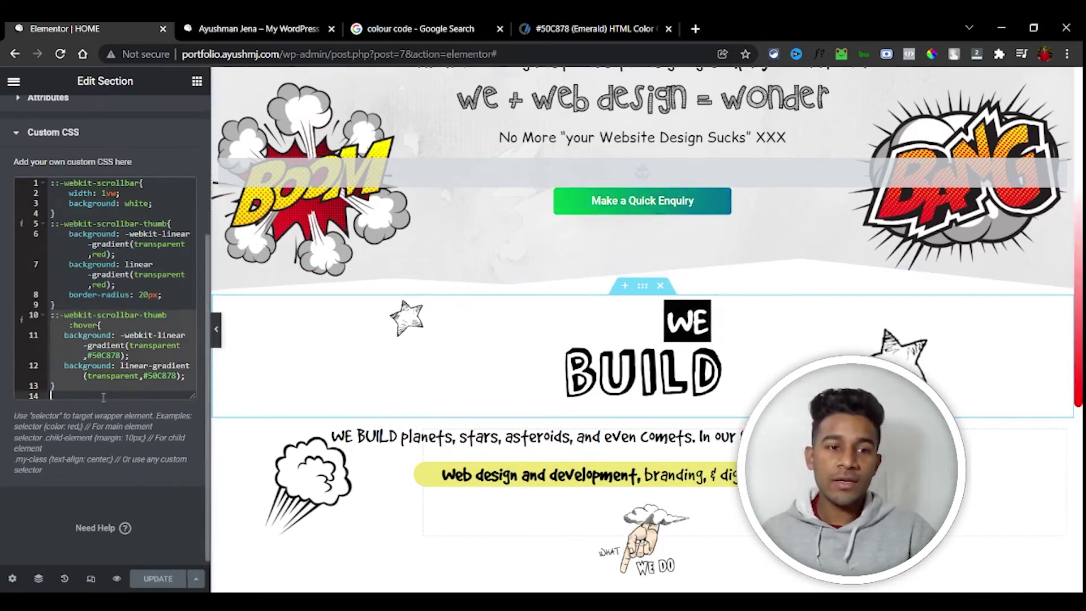
pyautogui.click(141, 295)
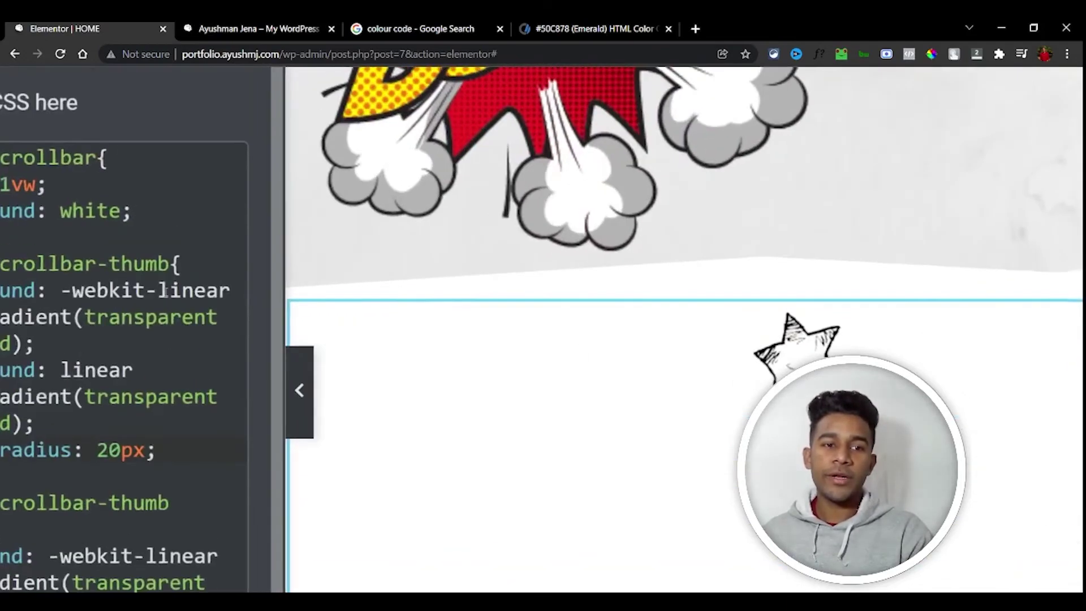
pyautogui.press('Delete')
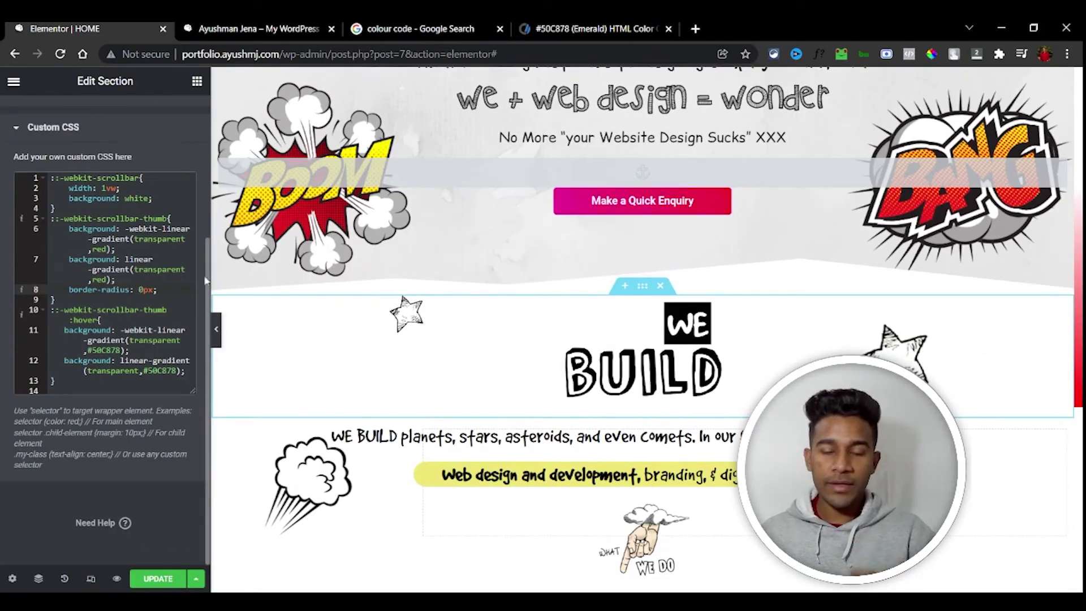
pyautogui.write('1')
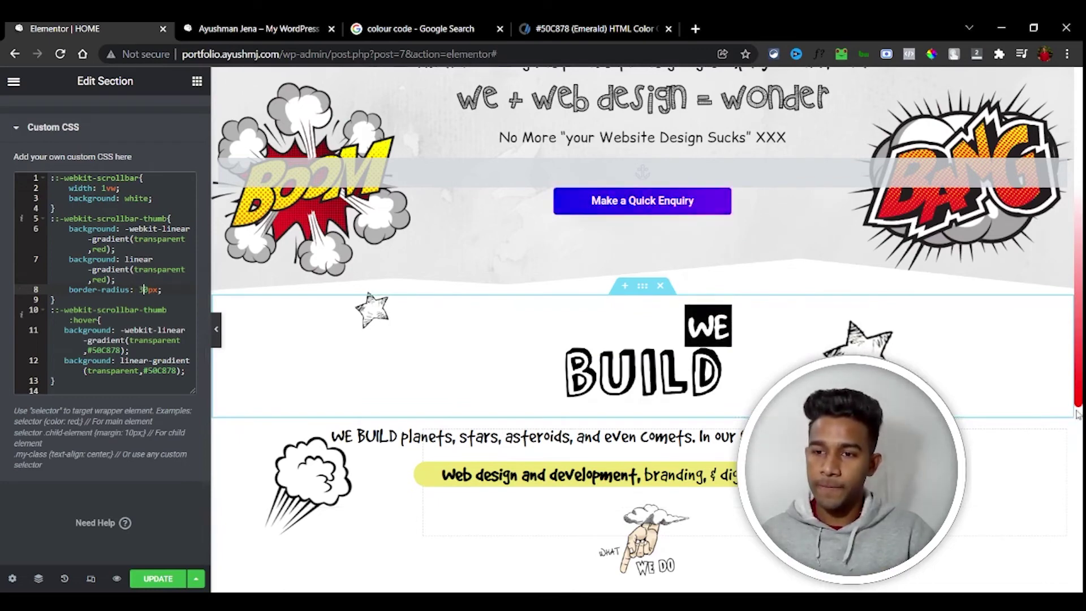
# Step: Update the page with the 30px corners and view the live homepage
pyautogui.click(161, 580)
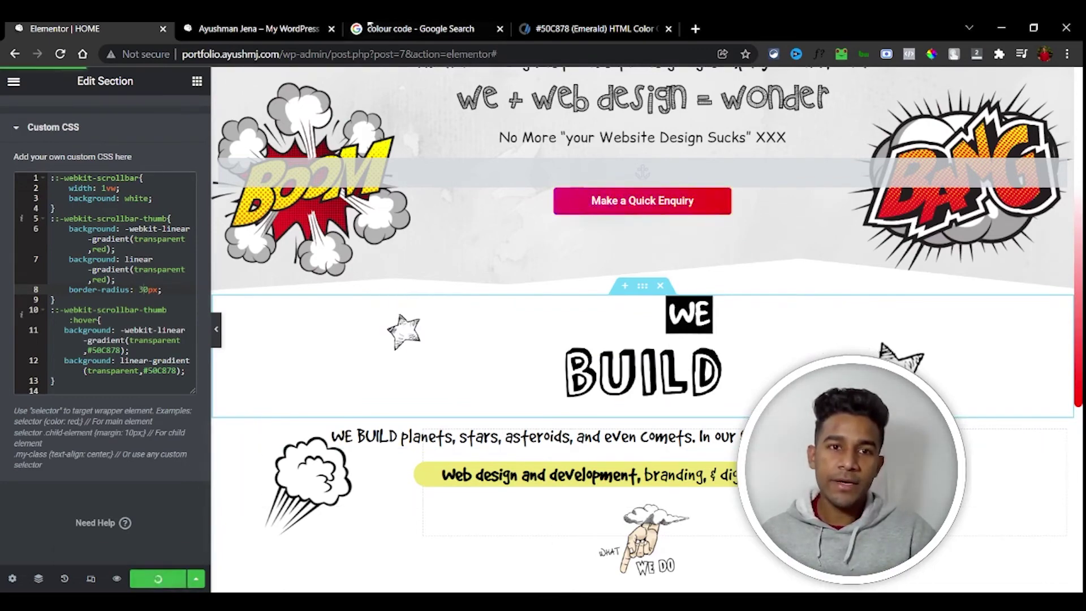
pyautogui.click(250, 29)
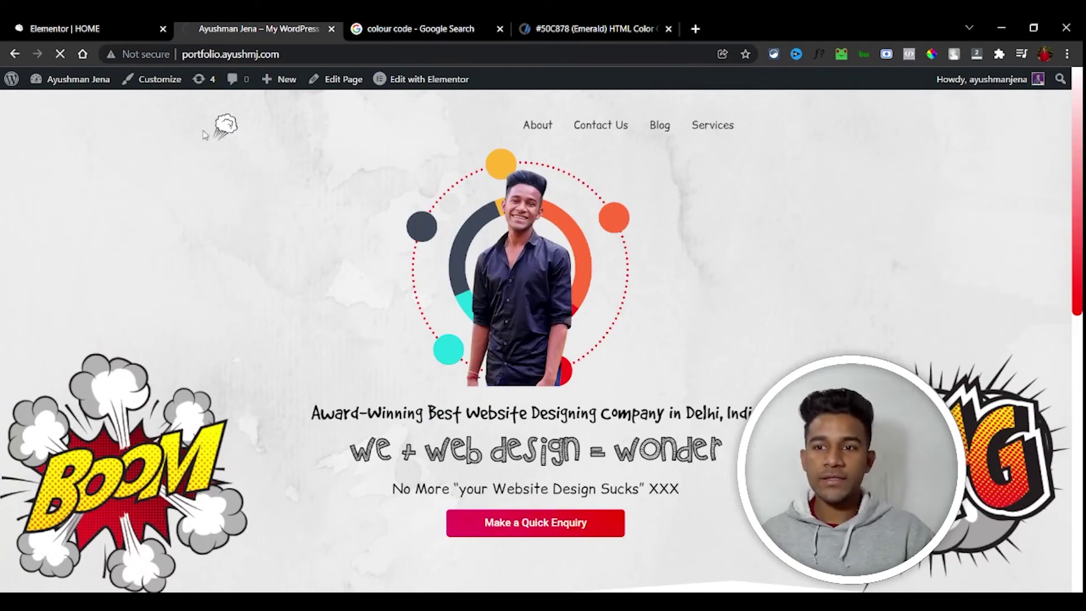